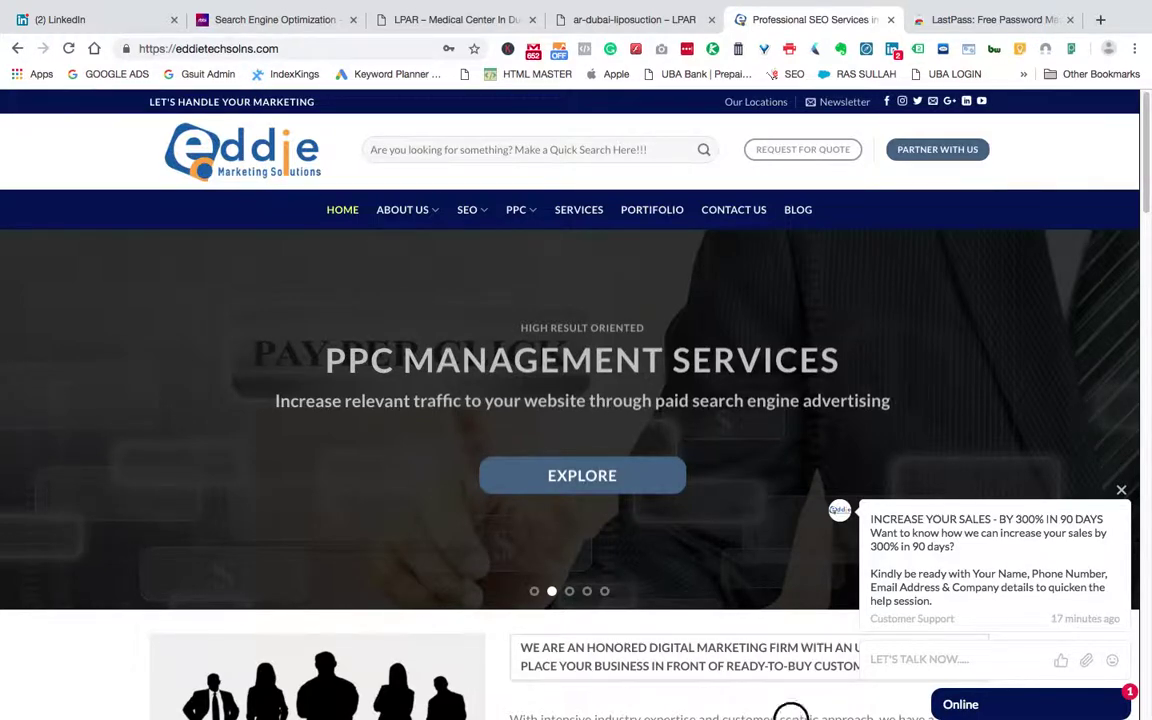
# Switch to the Word document, examine its notes on Last Pass: Free Password Manager, and minimize the document
pyautogui.moveTo(760, 710)
pyautogui.press('super+m')
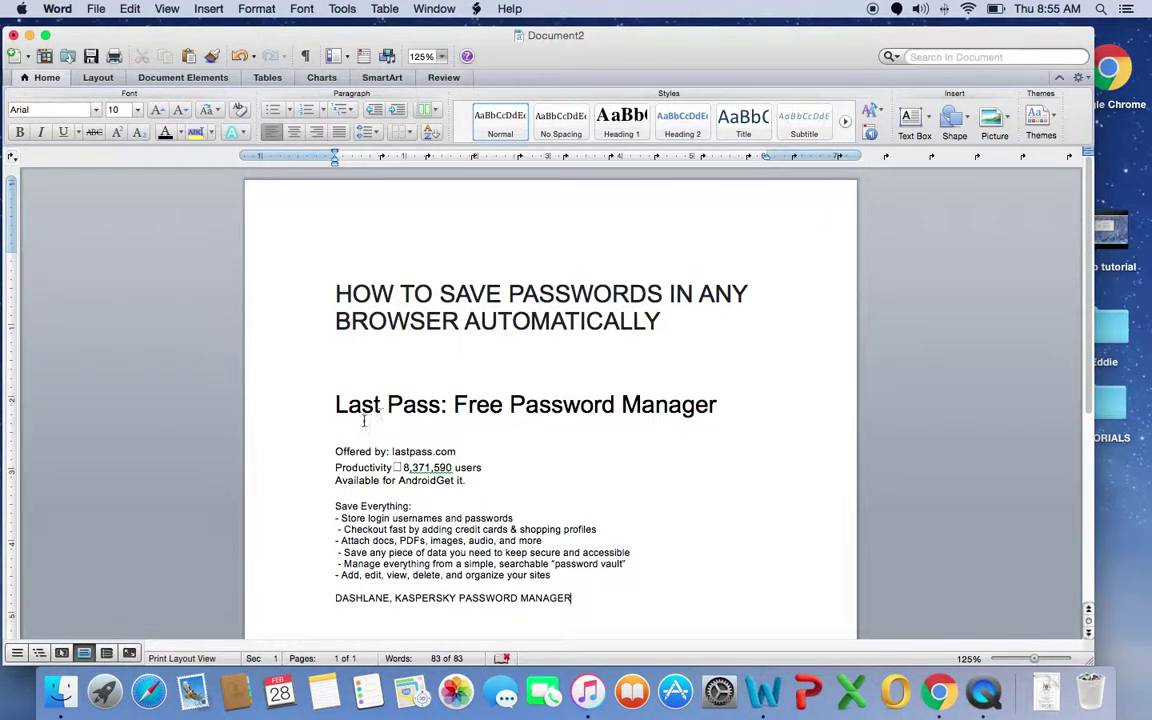
pyautogui.moveTo(335, 405); pyautogui.dragTo(717, 405)
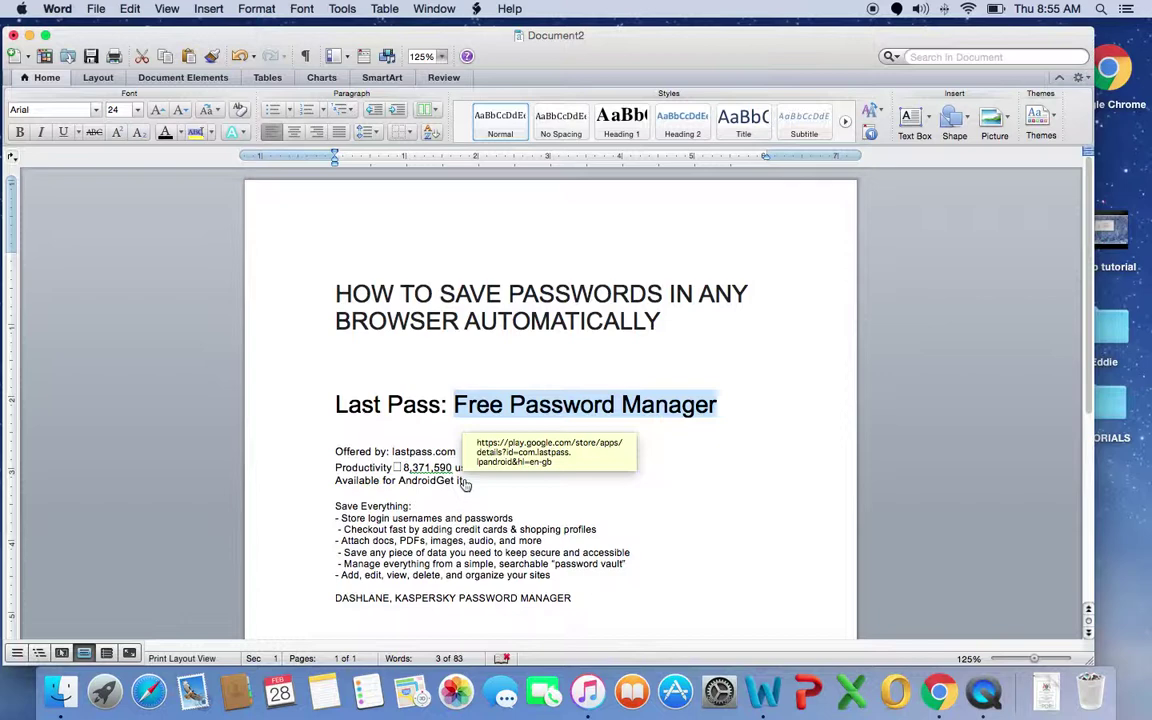
pyautogui.click(716, 372)
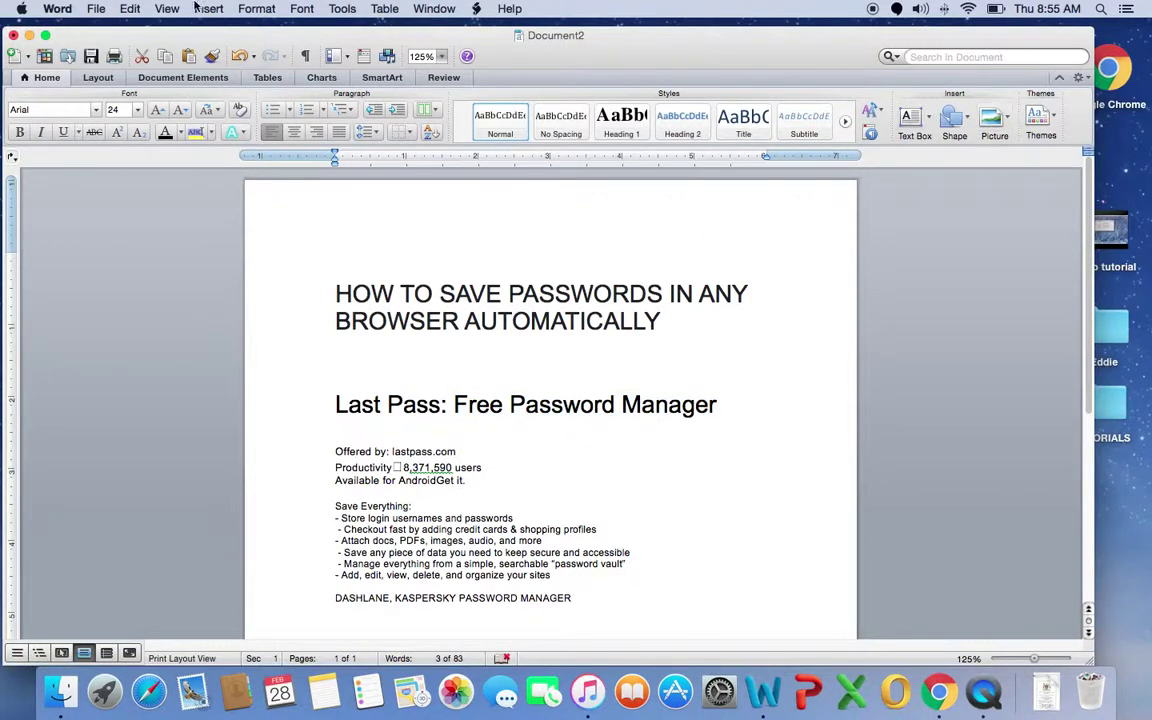
pyautogui.click(30, 36)
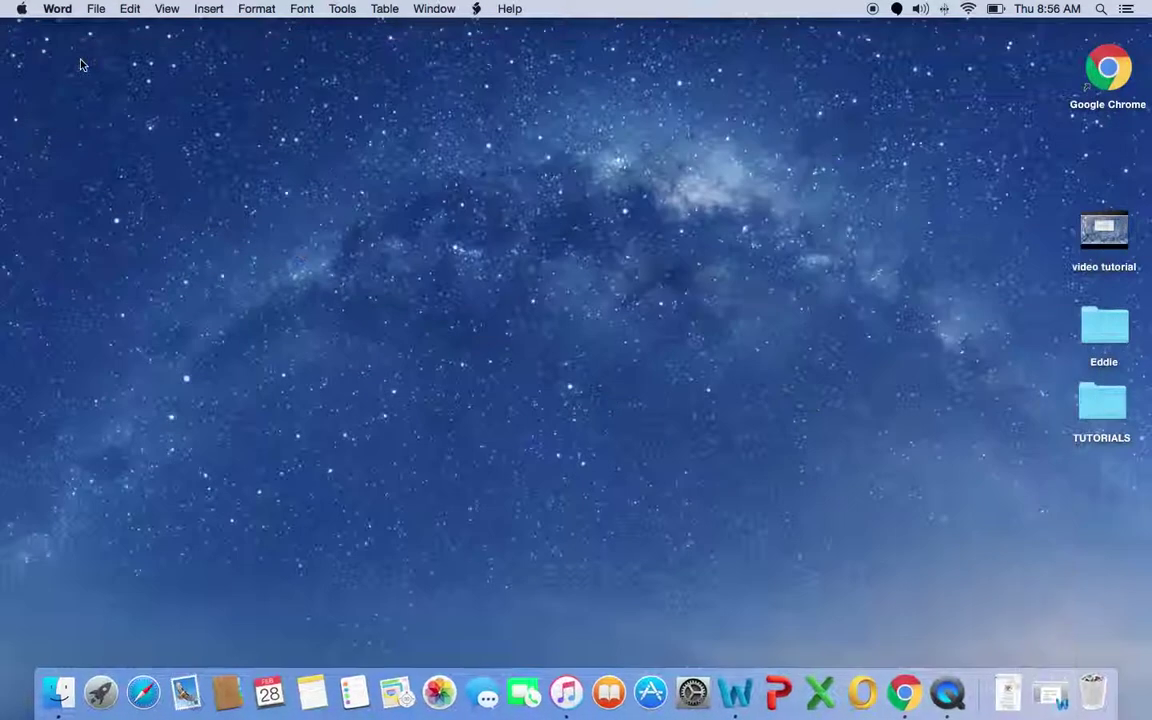
# Switch to Chrome and examine the open LastPass: Free Password Manager page in the Chrome Web Store
pyautogui.click(903, 697)
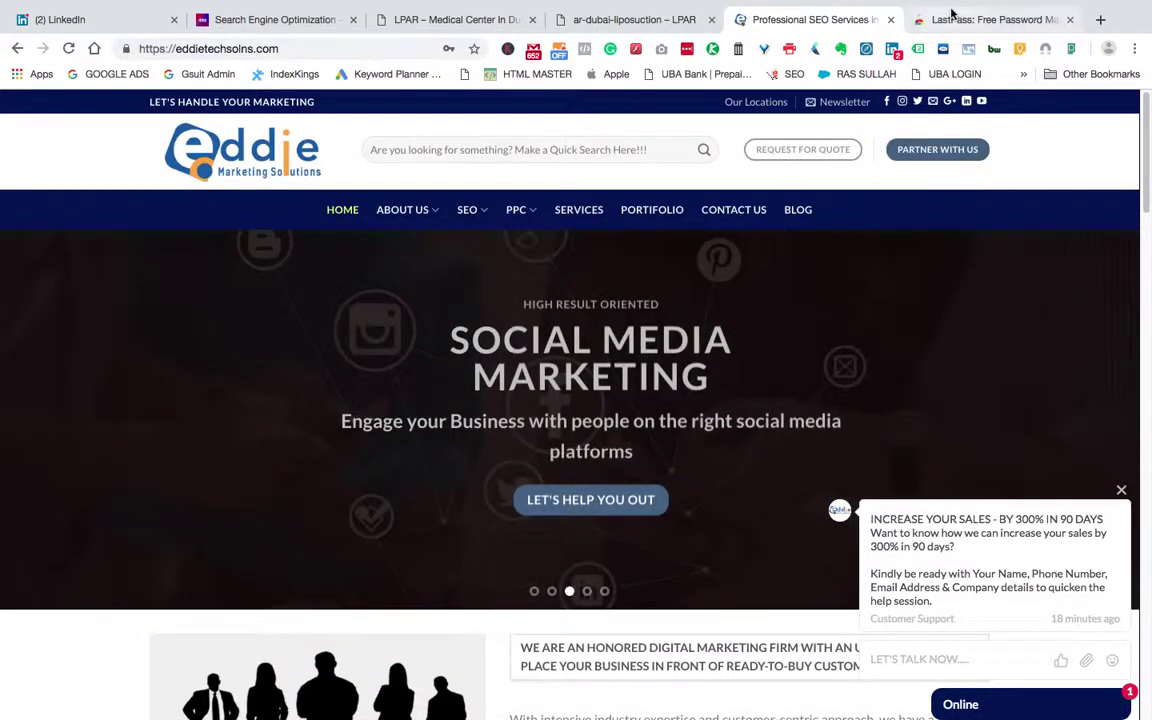
pyautogui.click(958, 19)
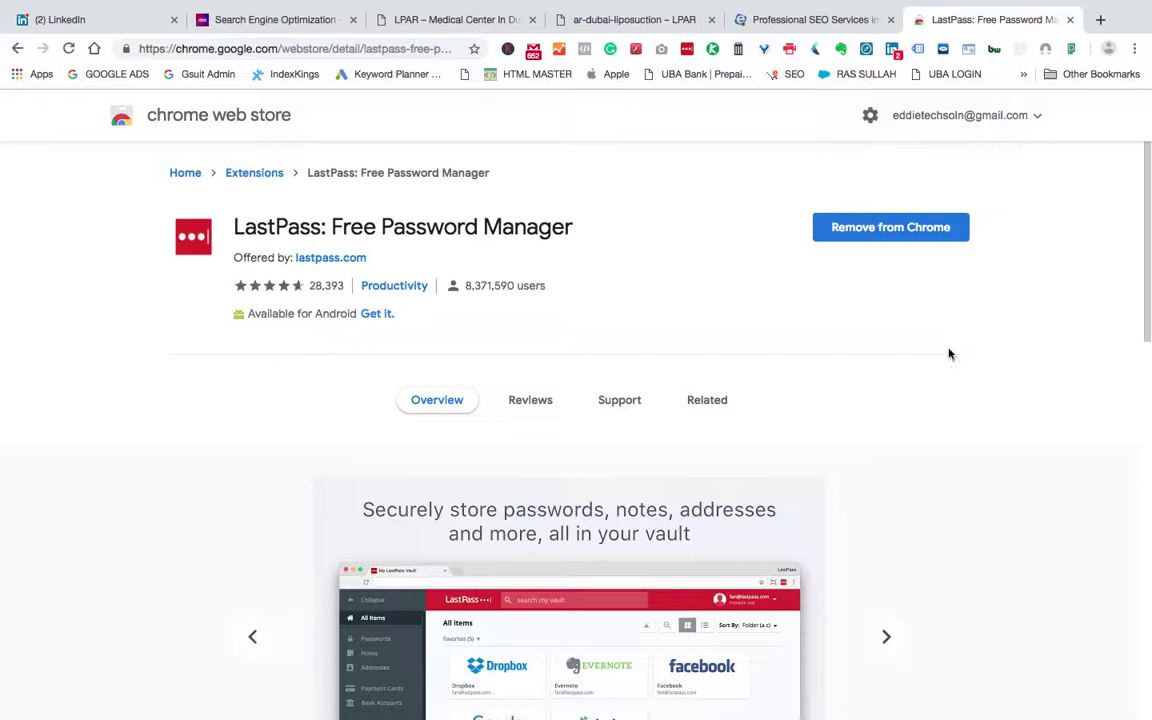
pyautogui.scroll(-6, 950, 343)
pyautogui.scroll(6, 947, 335)
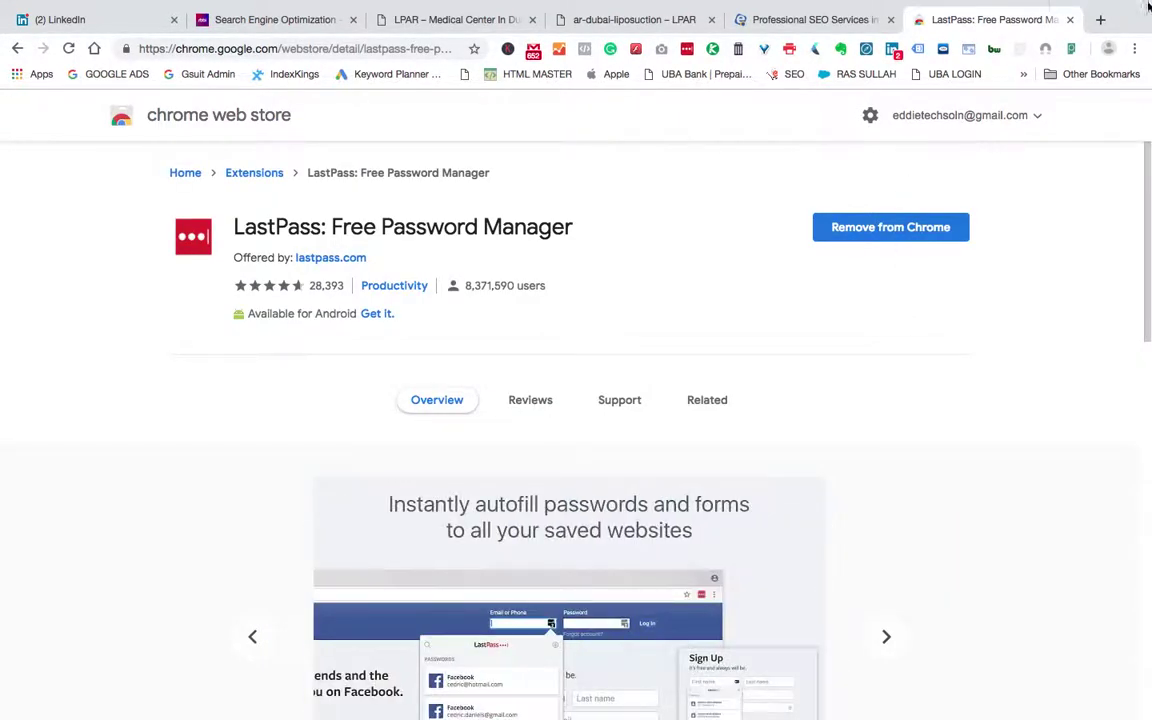
# Search the web for "chrome extensions" in a new browser tab and open the Chrome Web Store extensions page from the results
pyautogui.click(1100, 20)
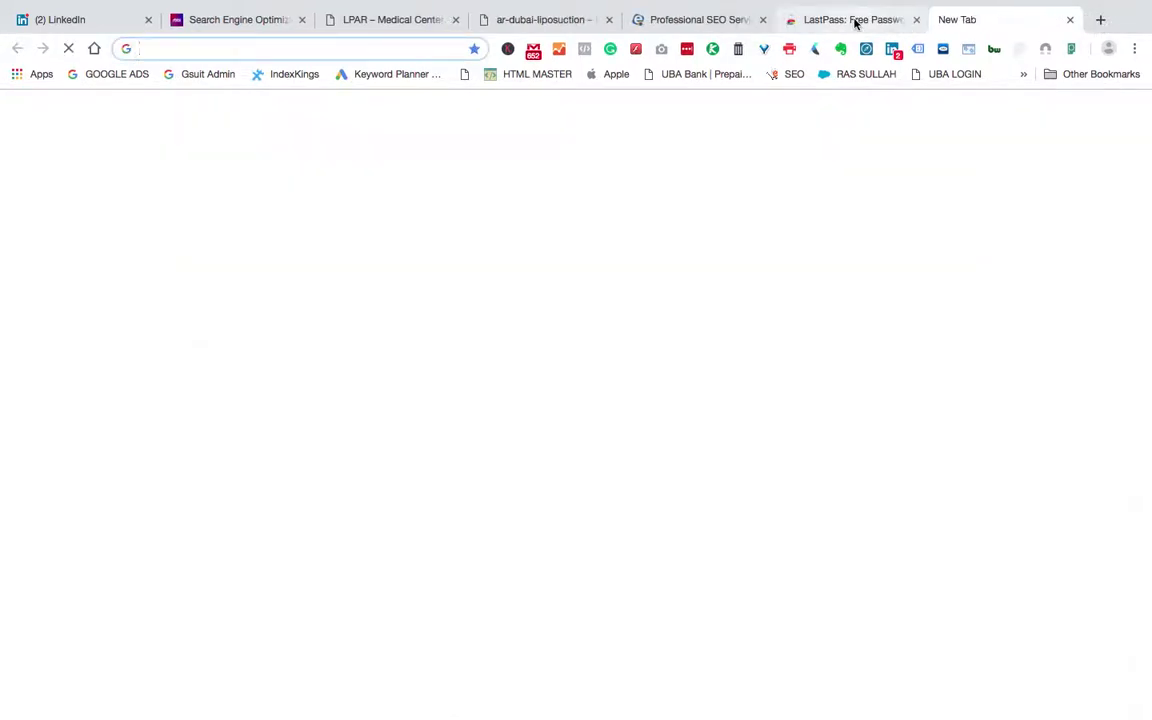
pyautogui.write('chrom')
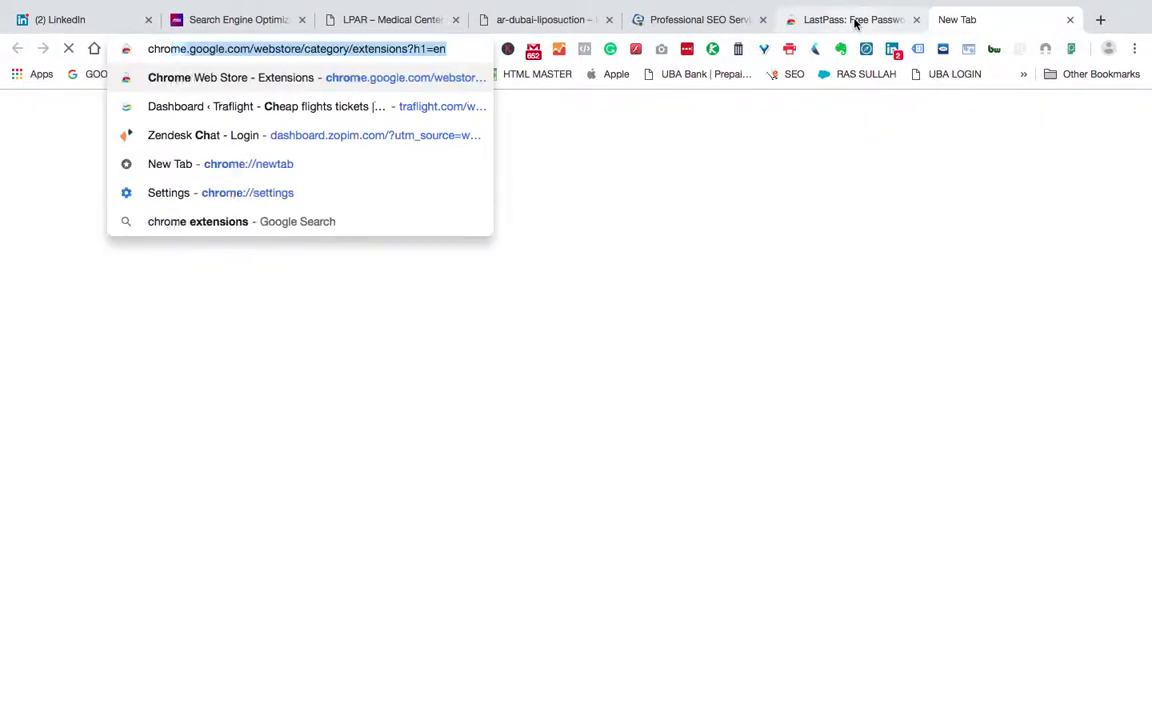
pyautogui.write('e extensions')
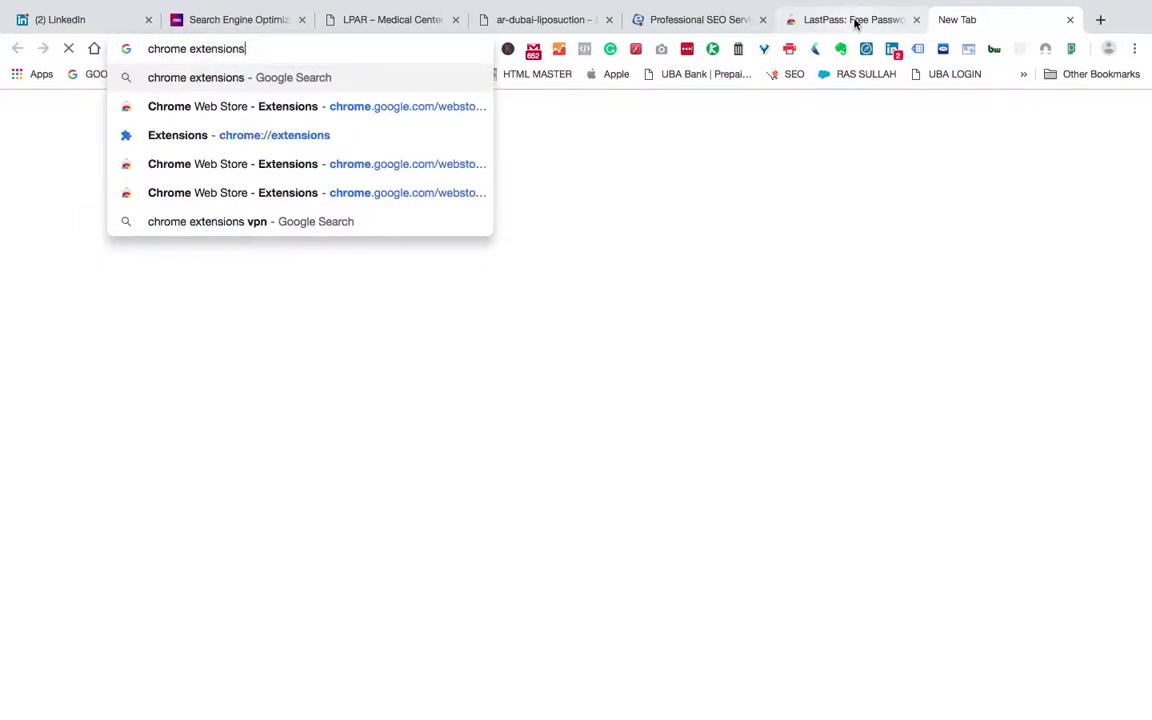
pyautogui.press('Return')
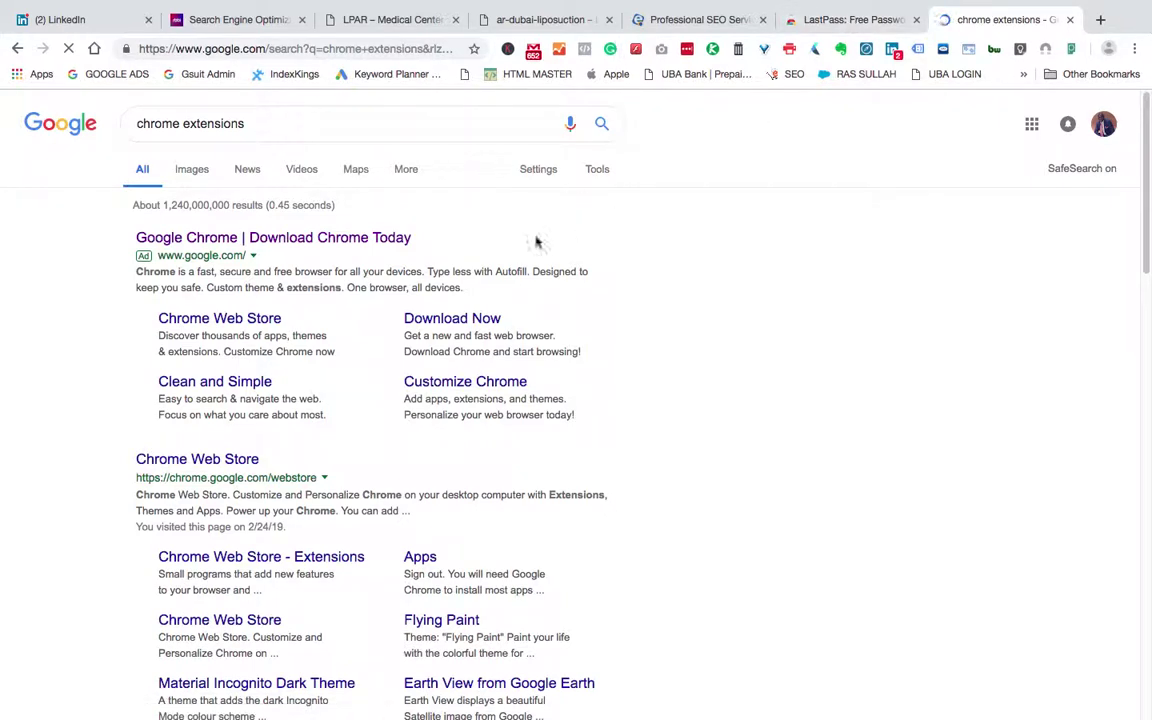
pyautogui.click(206, 319)
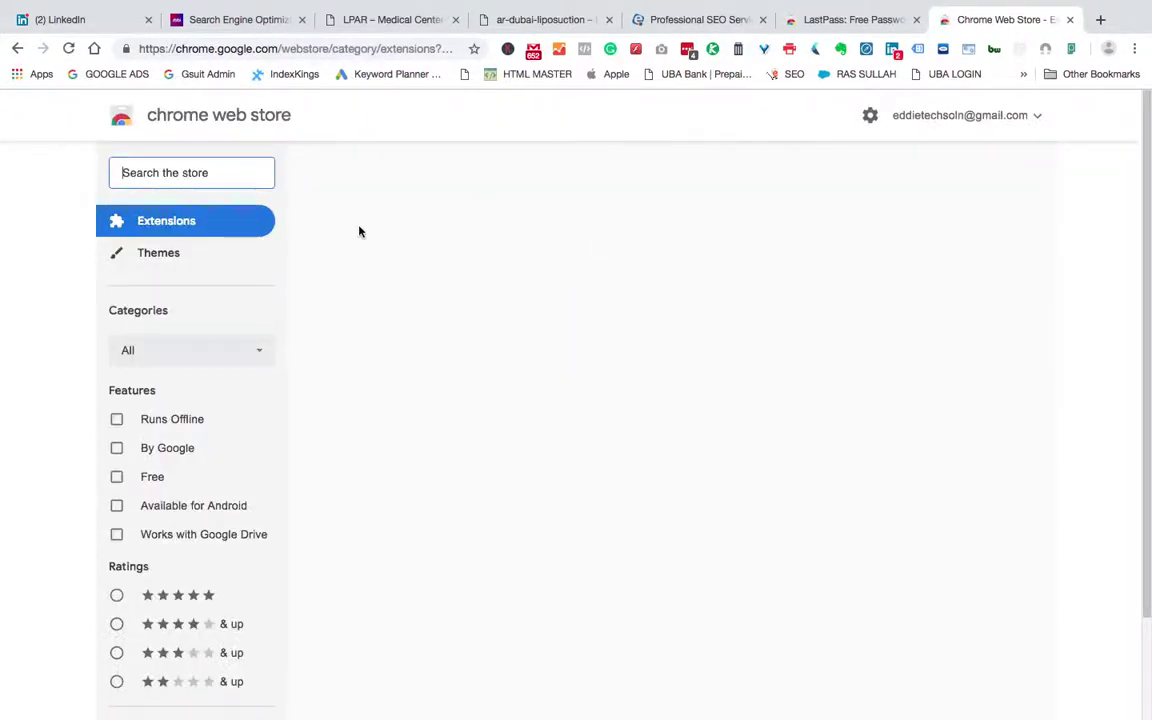
# Search the store for "last password manager" and open the LastPass: Free Password Manager listing
pyautogui.click(248, 175)
pyautogui.write('ls')
pyautogui.write('st pass')
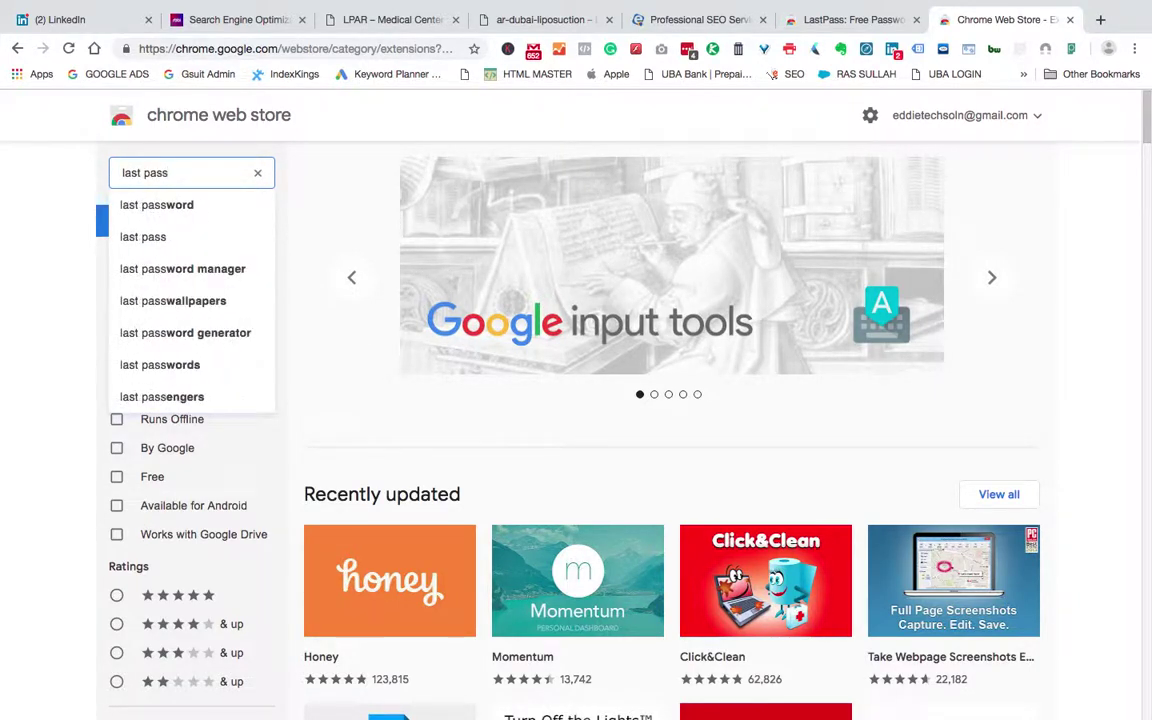
pyautogui.click(174, 269)
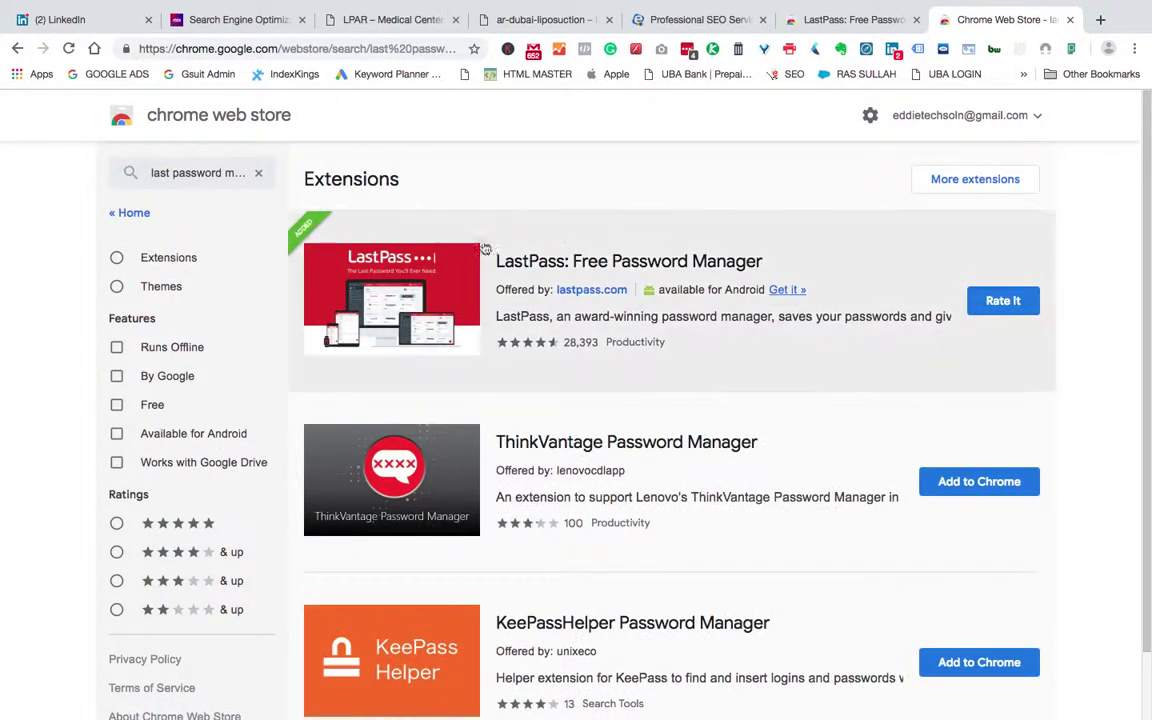
pyautogui.click(664, 259)
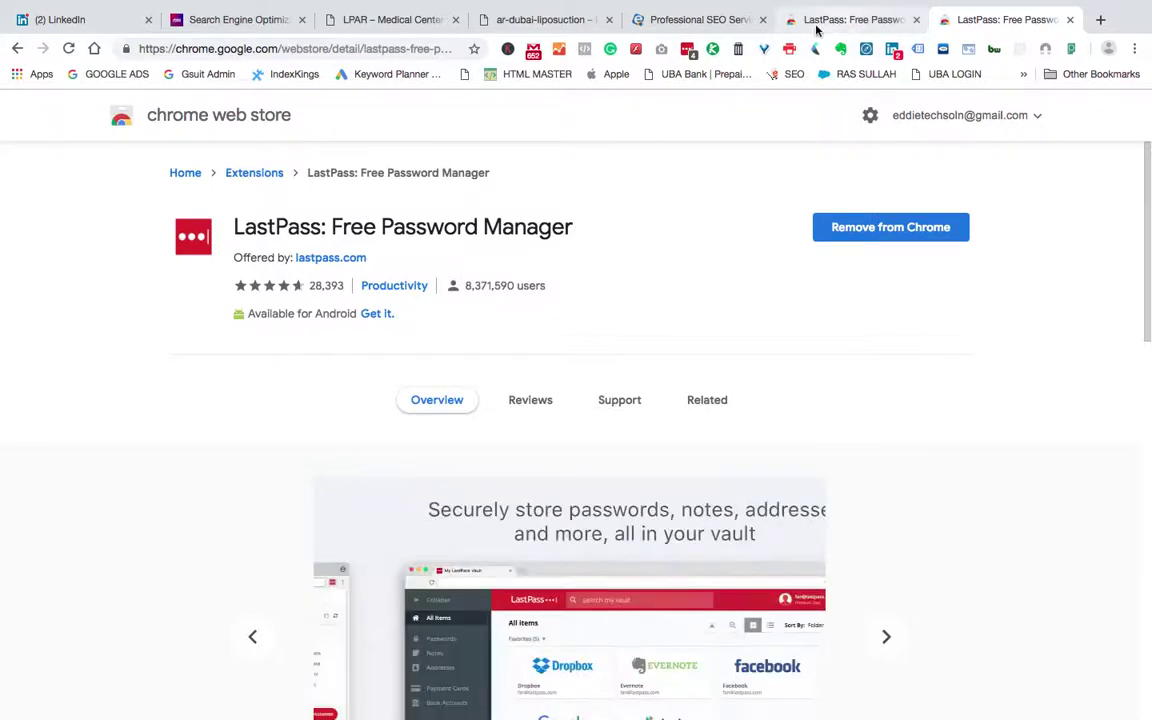
# Load behance.com in the browser tab that holds the earlier LastPass store page
pyautogui.click(856, 19)
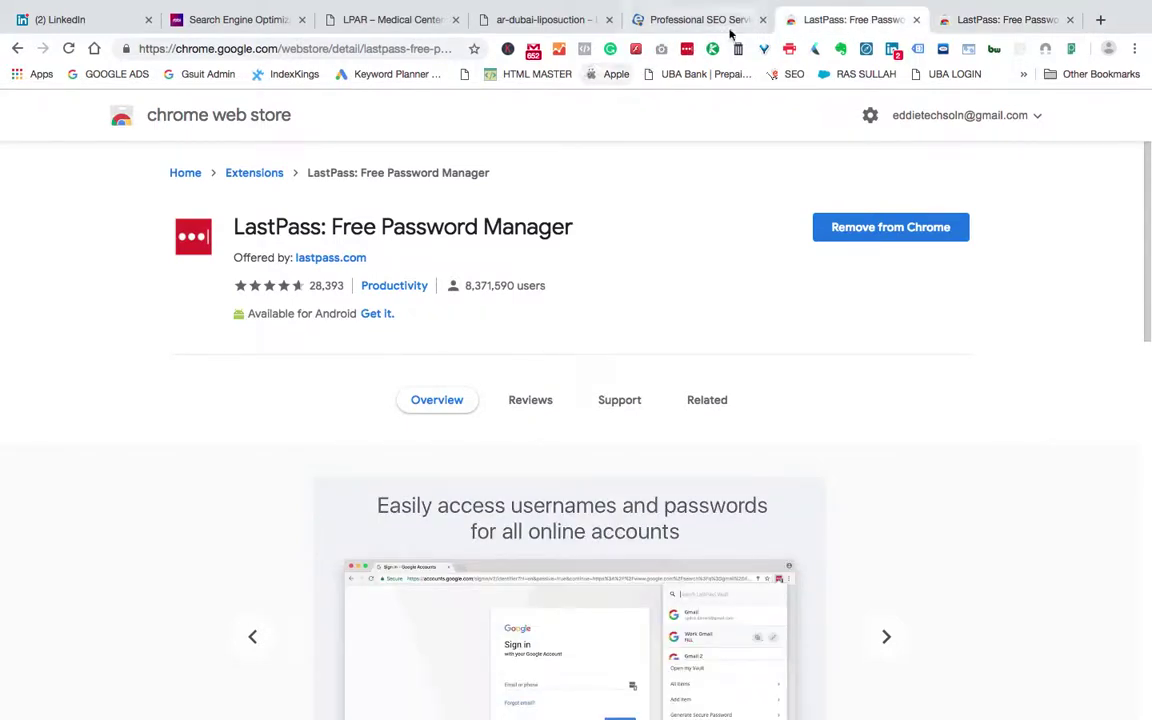
pyautogui.click(398, 50)
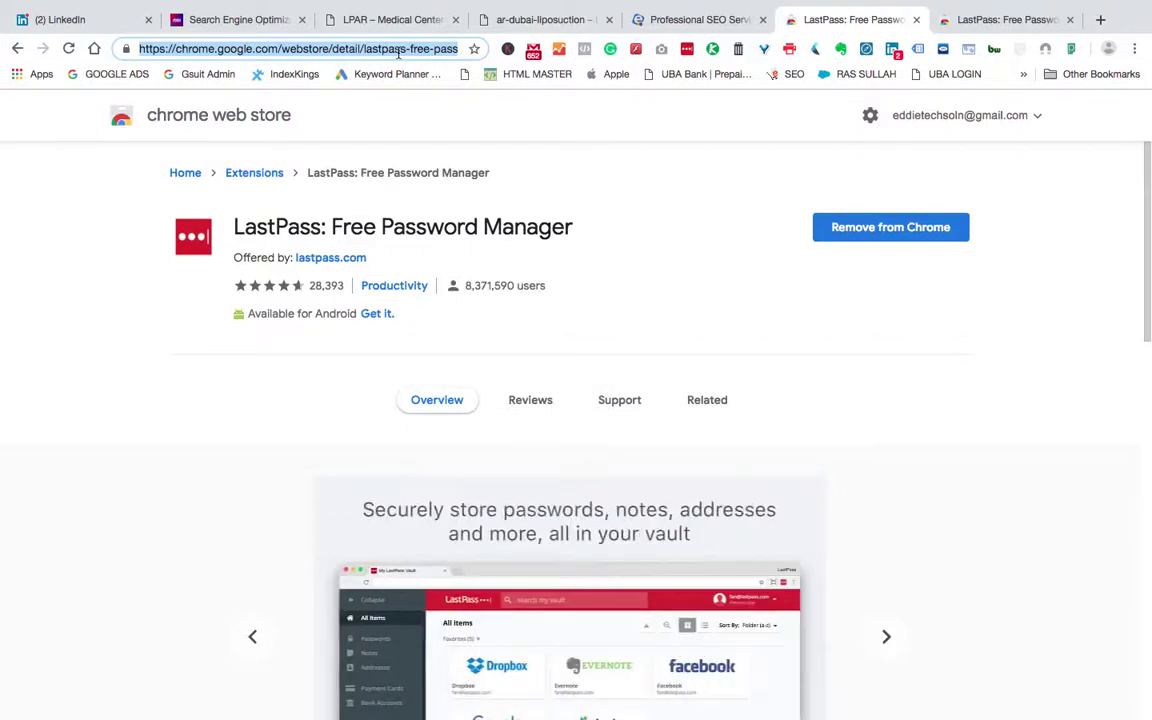
pyautogui.write('behance.com')
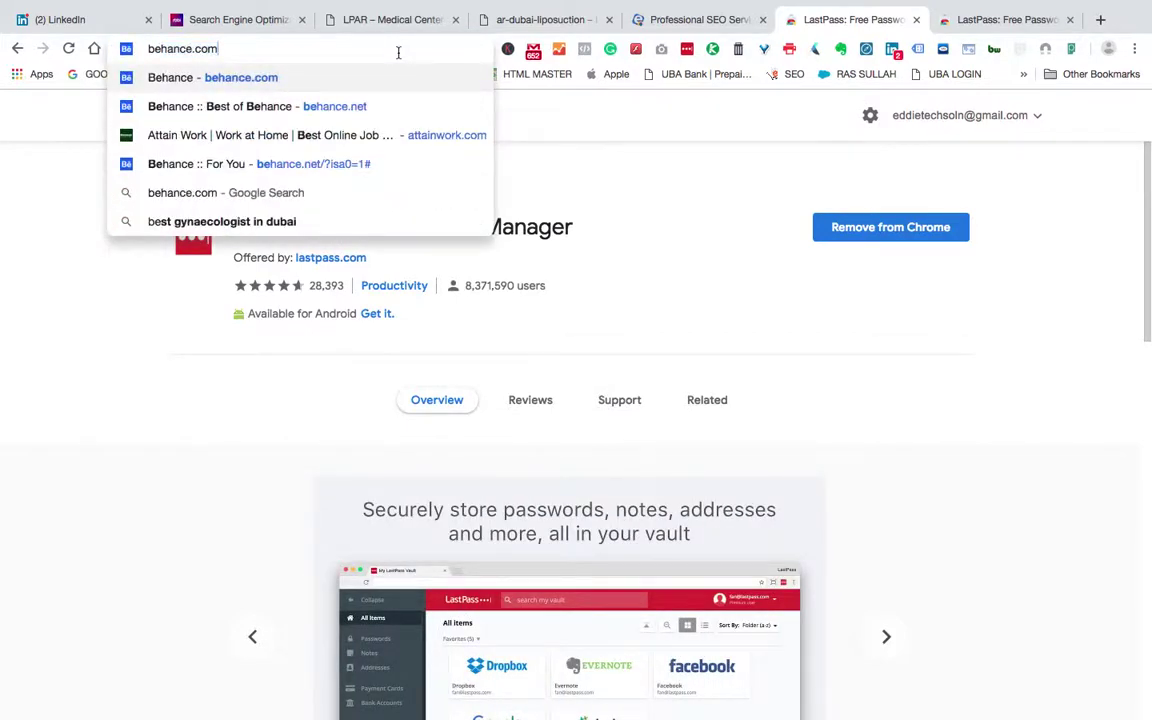
pyautogui.press('Right')
pyautogui.press('Return')
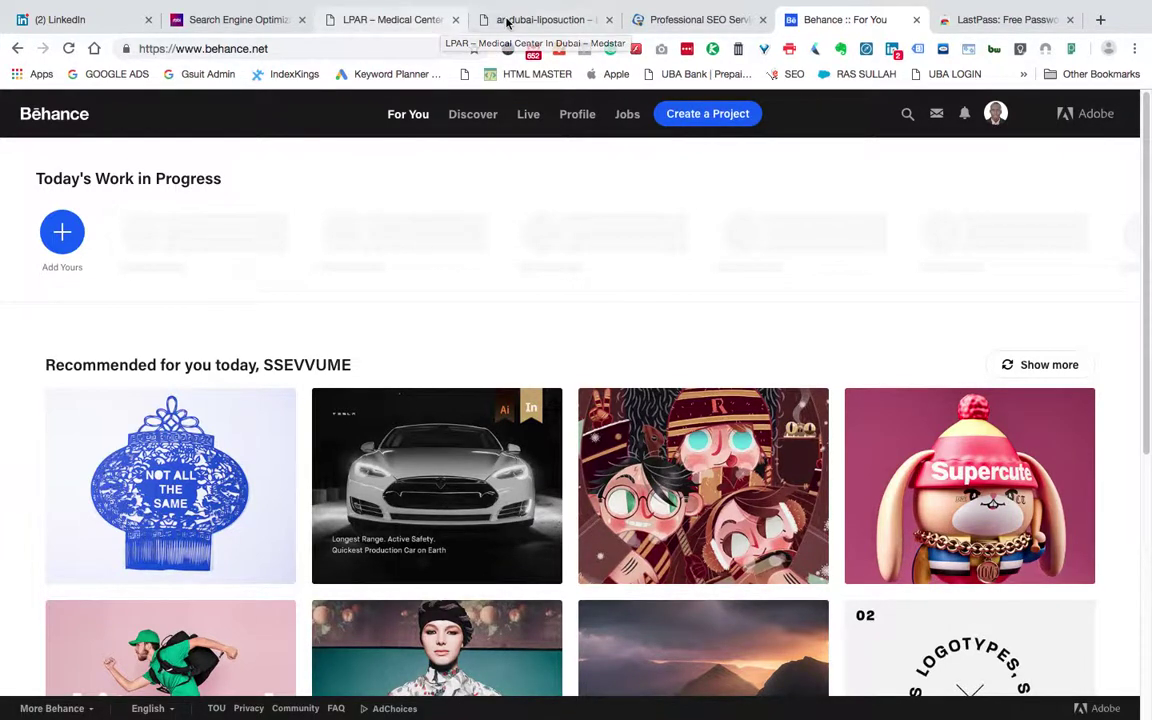
# Search the web for "twitter" in the Behance tab and open Twitter's login page
pyautogui.click(390, 48)
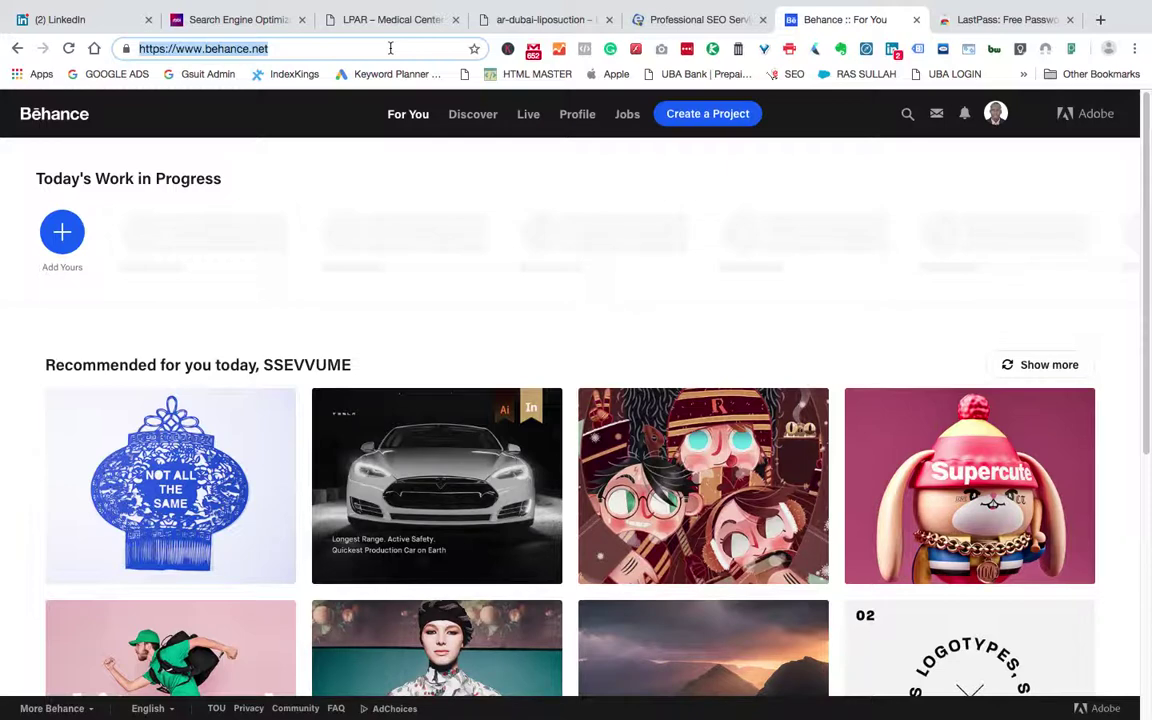
pyautogui.write('twi')
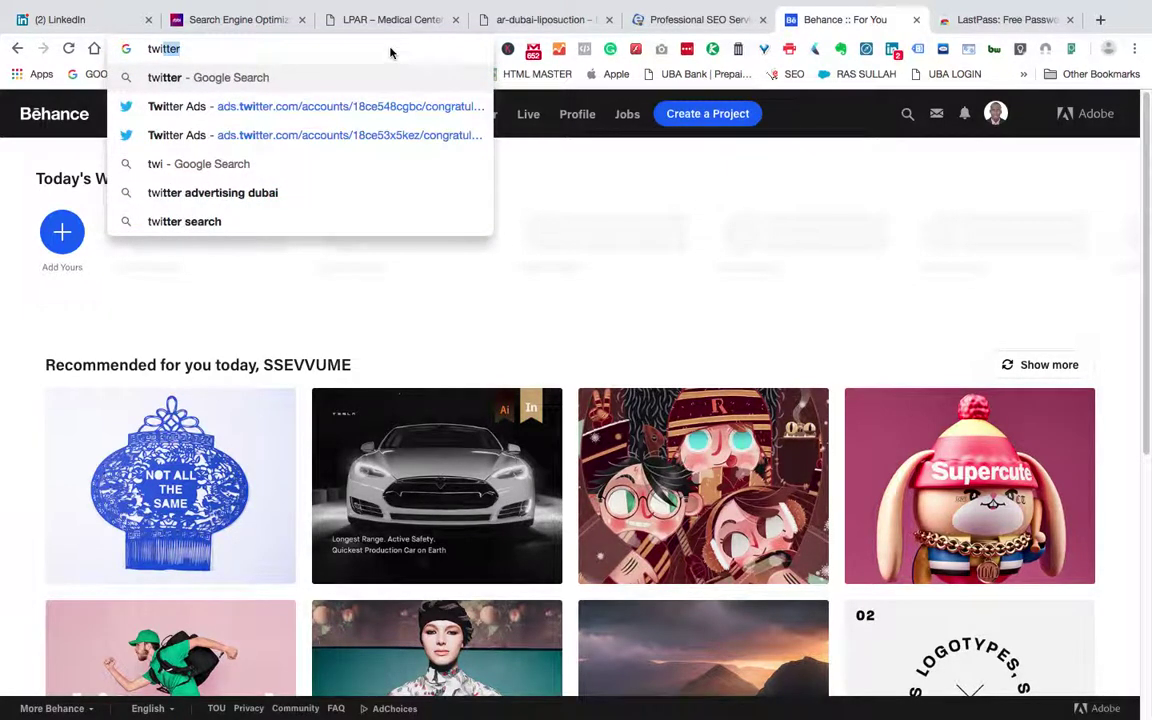
pyautogui.write('tter')
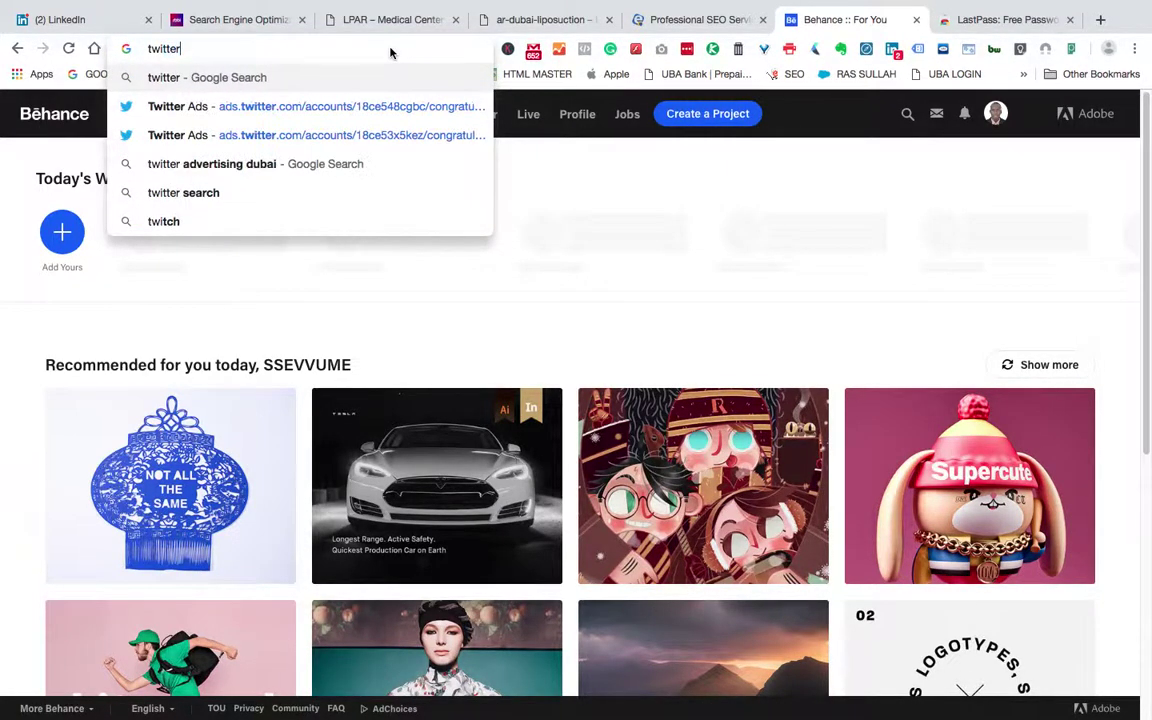
pyautogui.press('Return')
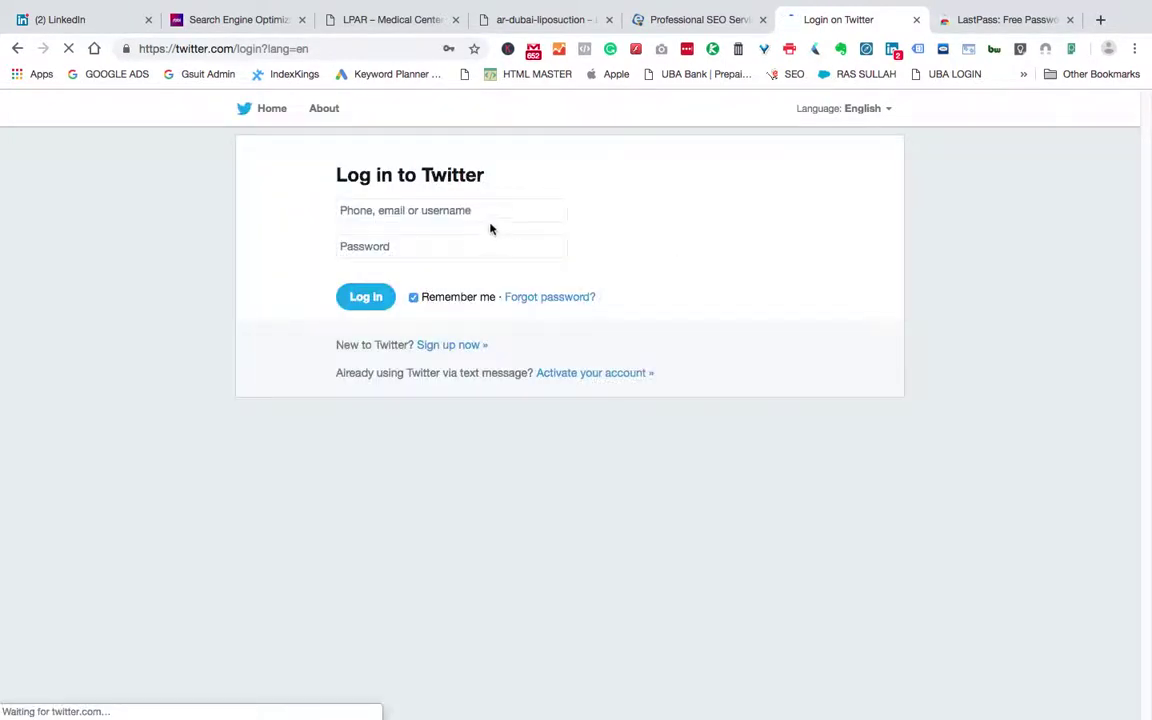
# Log in to Twitter with the browser's saved username and password, and add the twitter.com login to LastPass
pyautogui.click(490, 216)
pyautogui.click(445, 245)
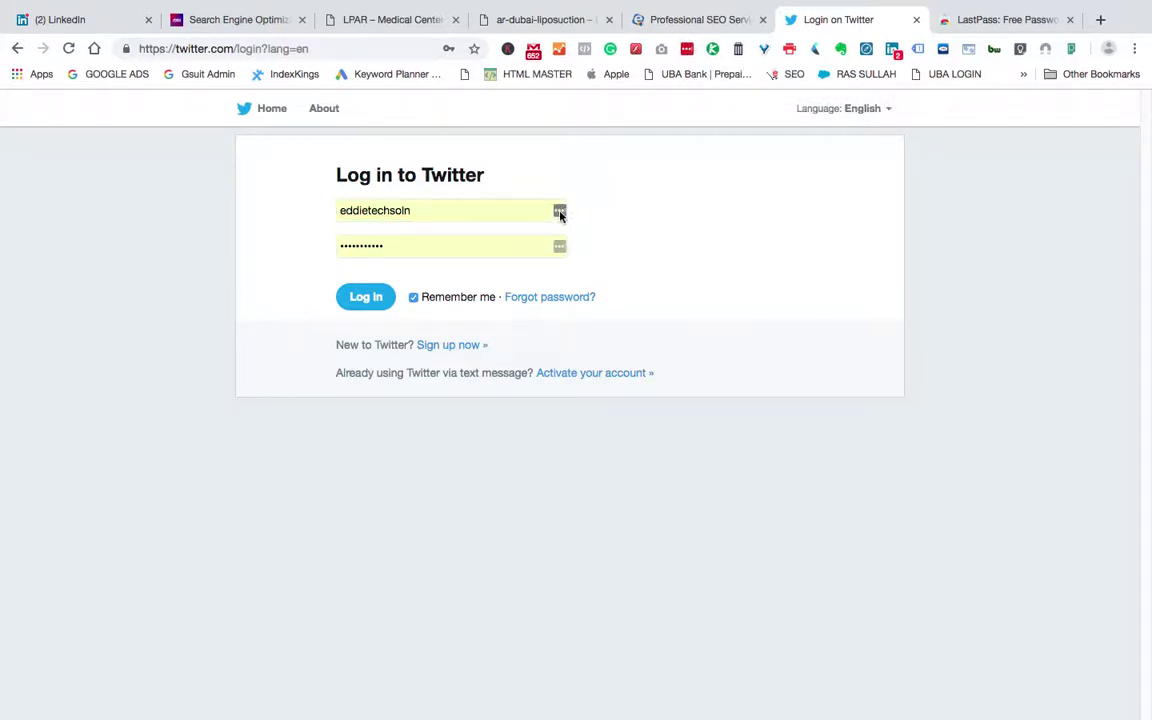
pyautogui.click(342, 211)
pyautogui.click(401, 211)
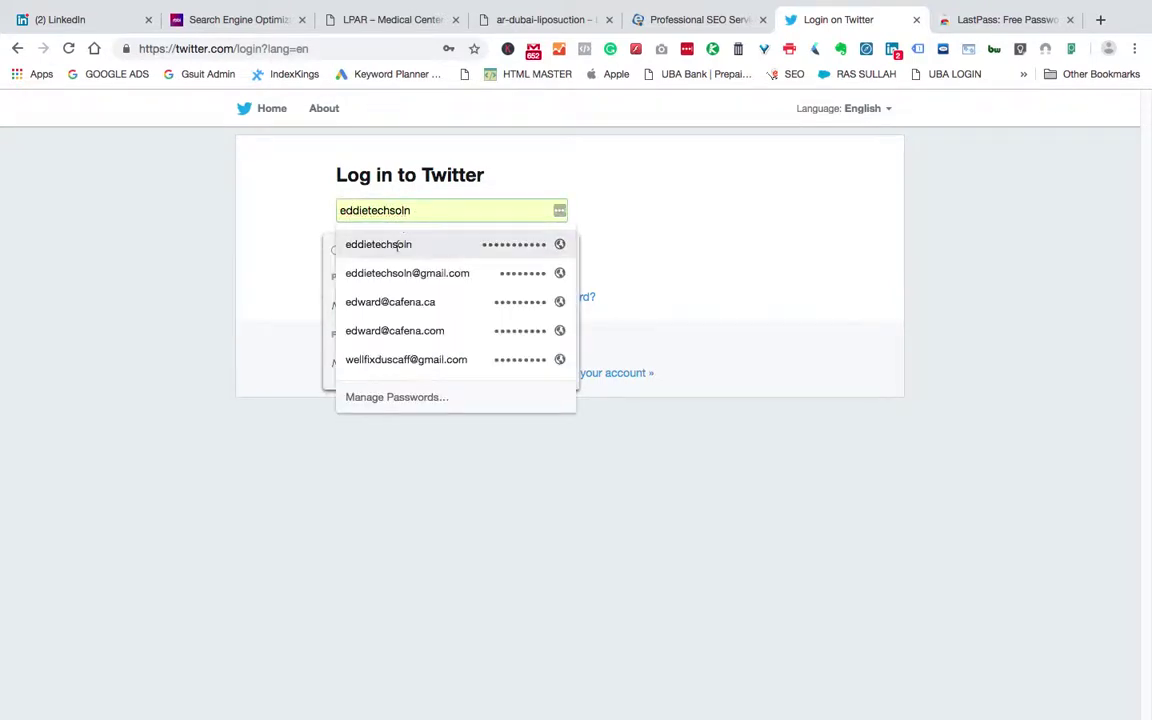
pyautogui.click(398, 244)
pyautogui.click(668, 237)
pyautogui.click(359, 298)
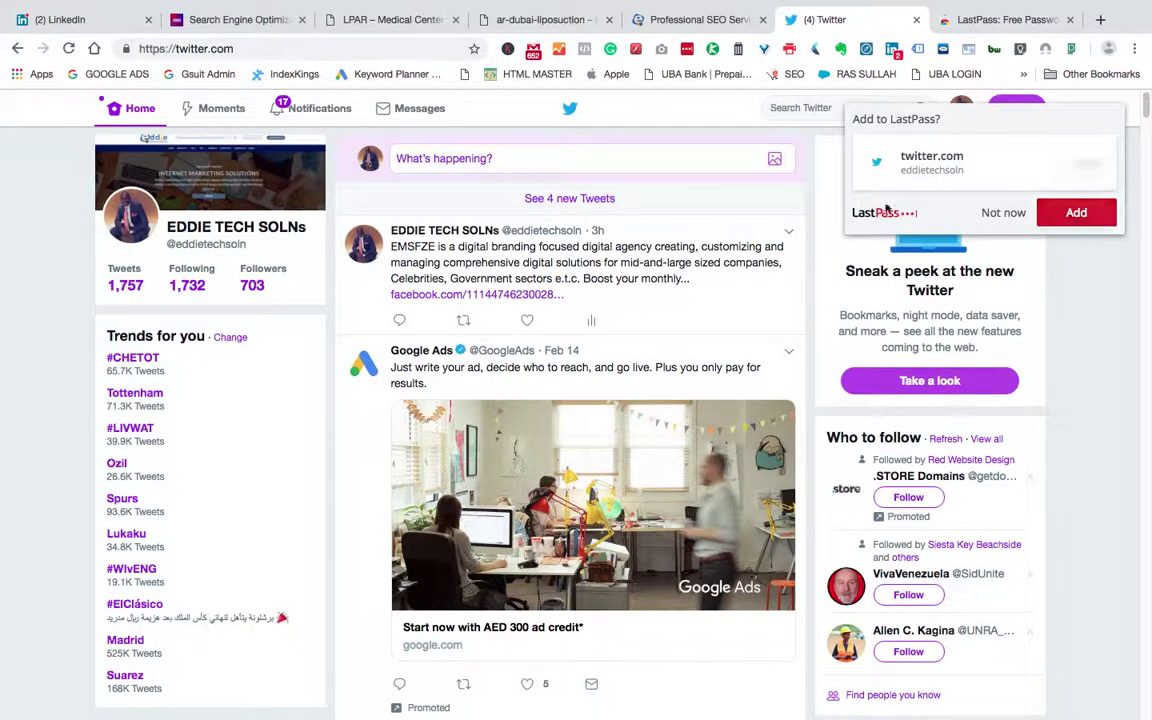
pyautogui.click(1073, 220)
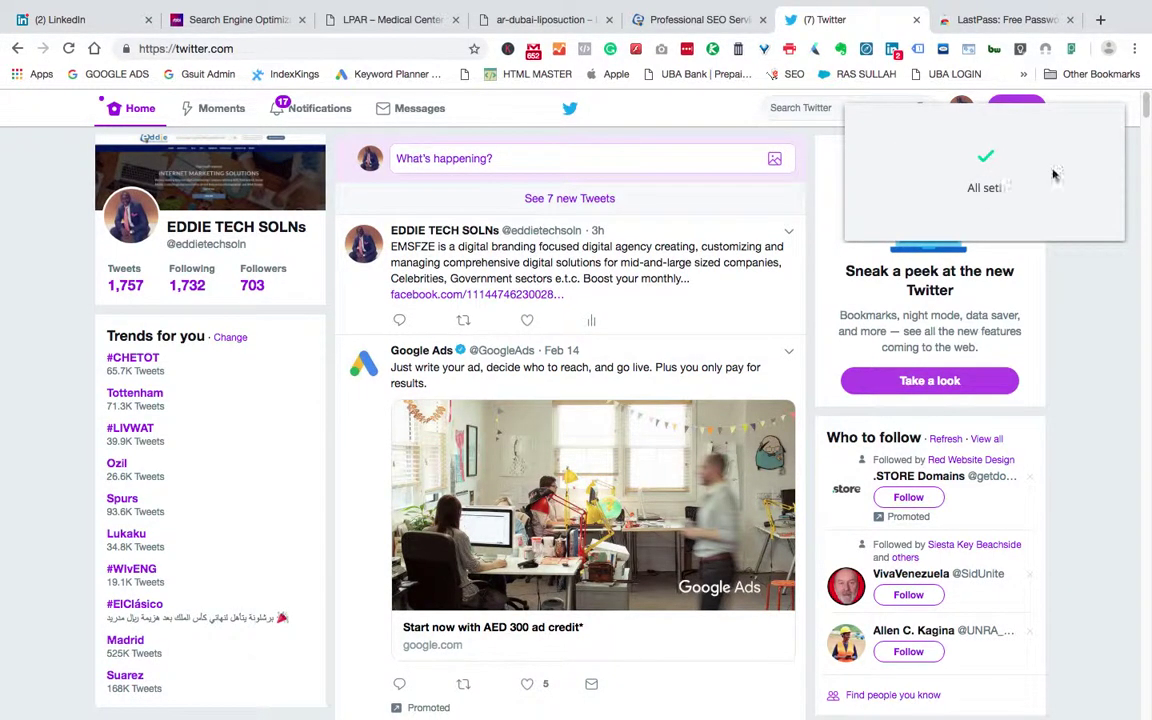
# Log out of the Twitter account and open the Twitter login form again
pyautogui.click(960, 108)
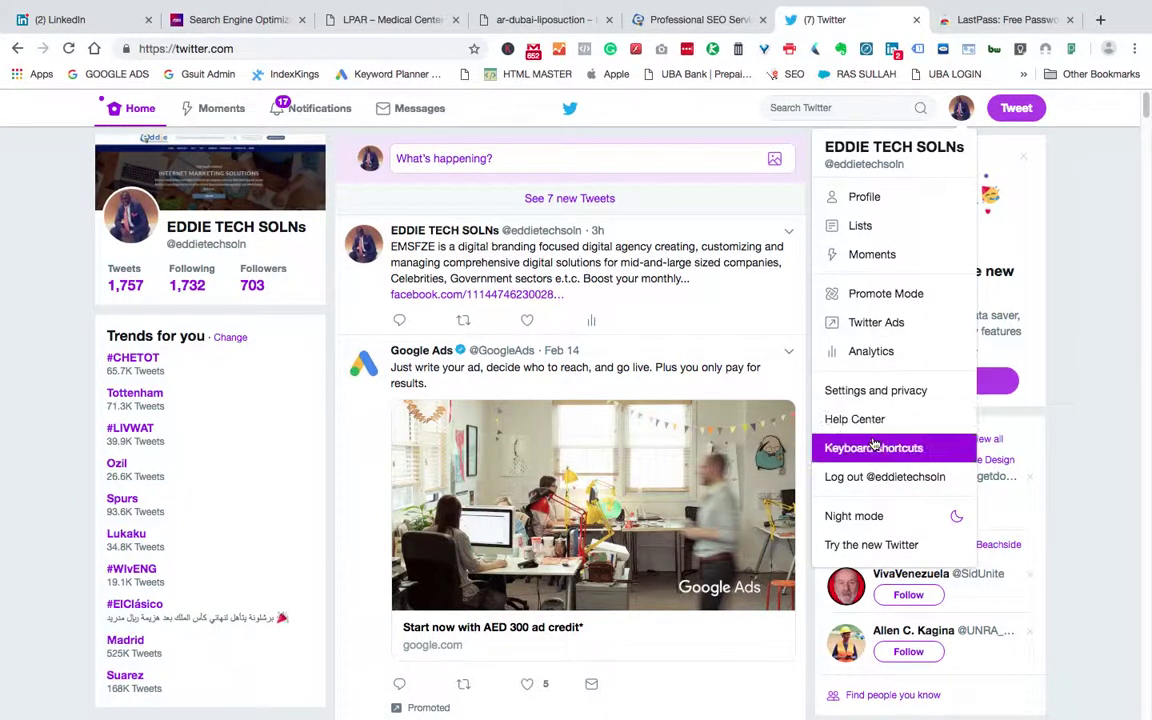
pyautogui.click(876, 483)
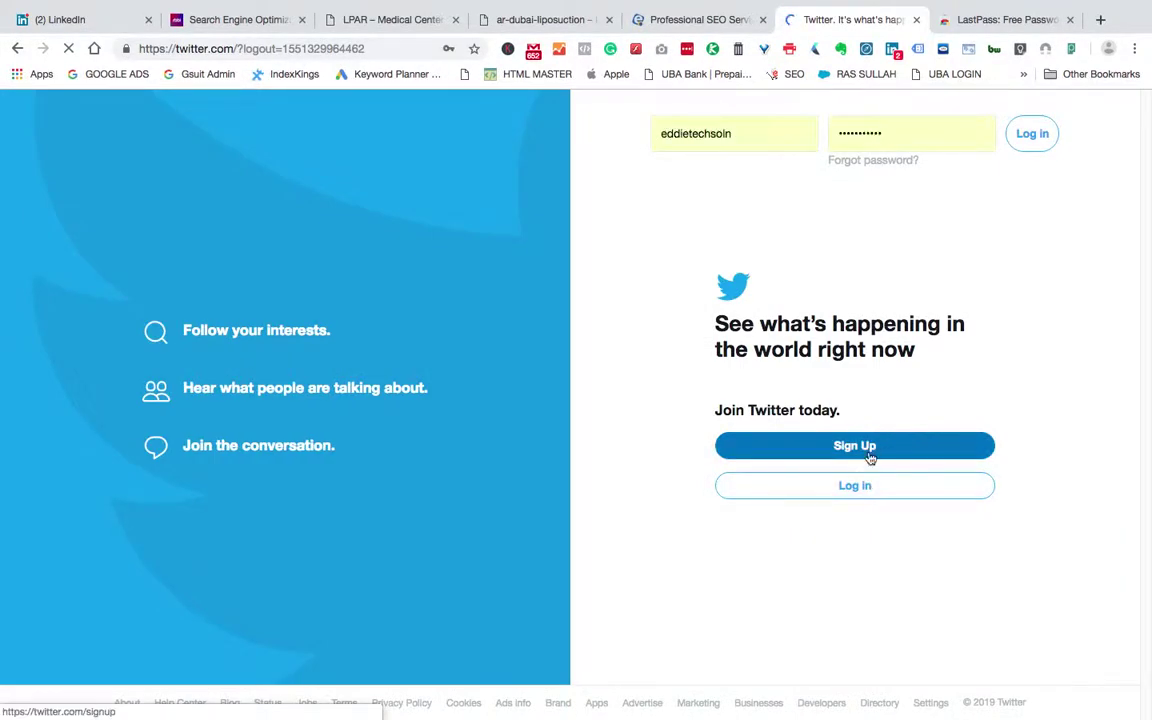
pyautogui.click(856, 485)
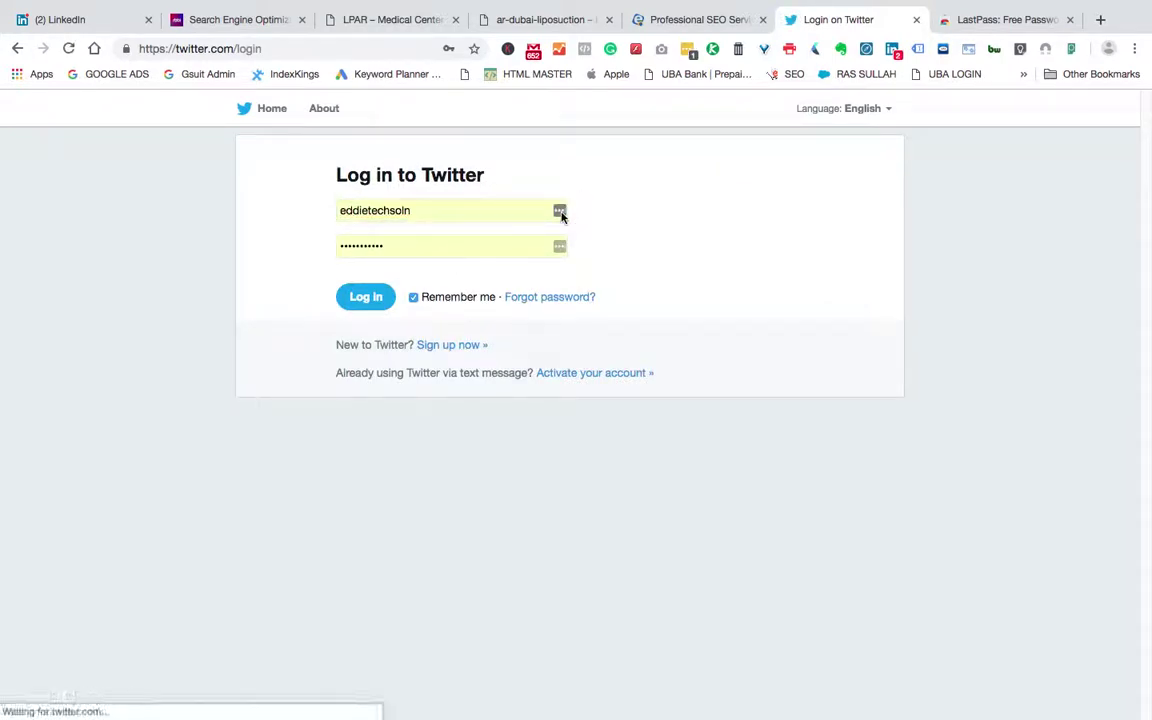
# Fill the Twitter username and password from the LastPass twitter.com entry, log in, and dismiss the Duplicate Password alert
pyautogui.click(560, 212)
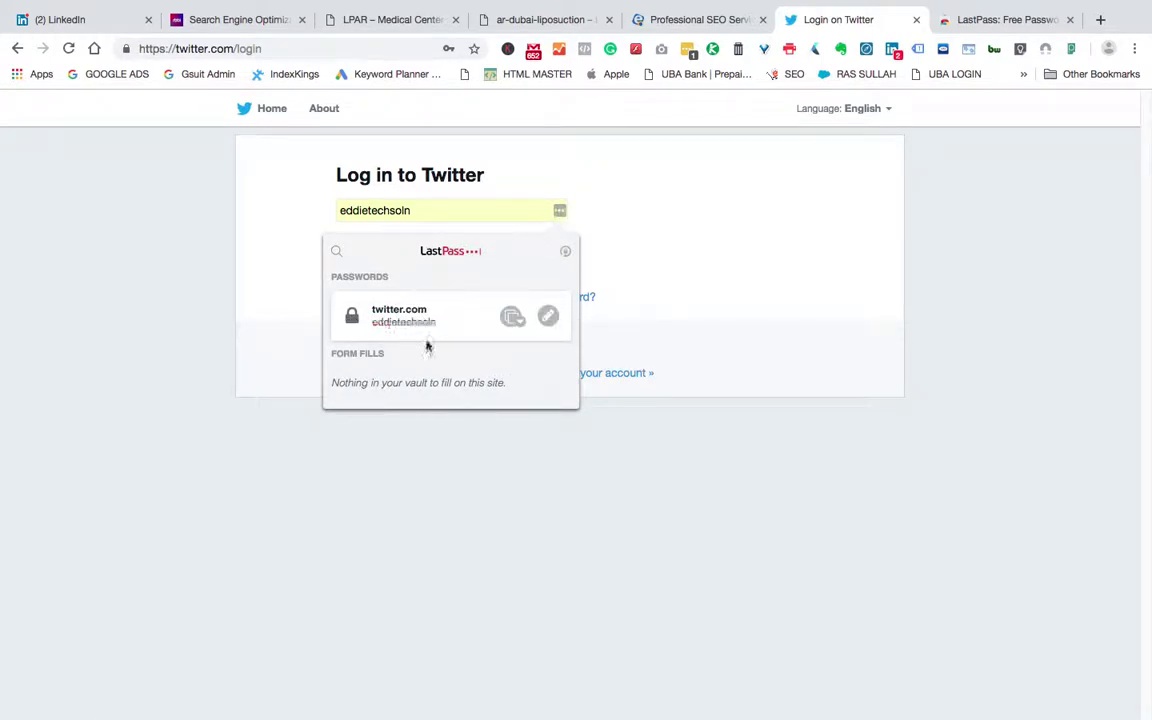
pyautogui.click(380, 320)
pyautogui.click(365, 297)
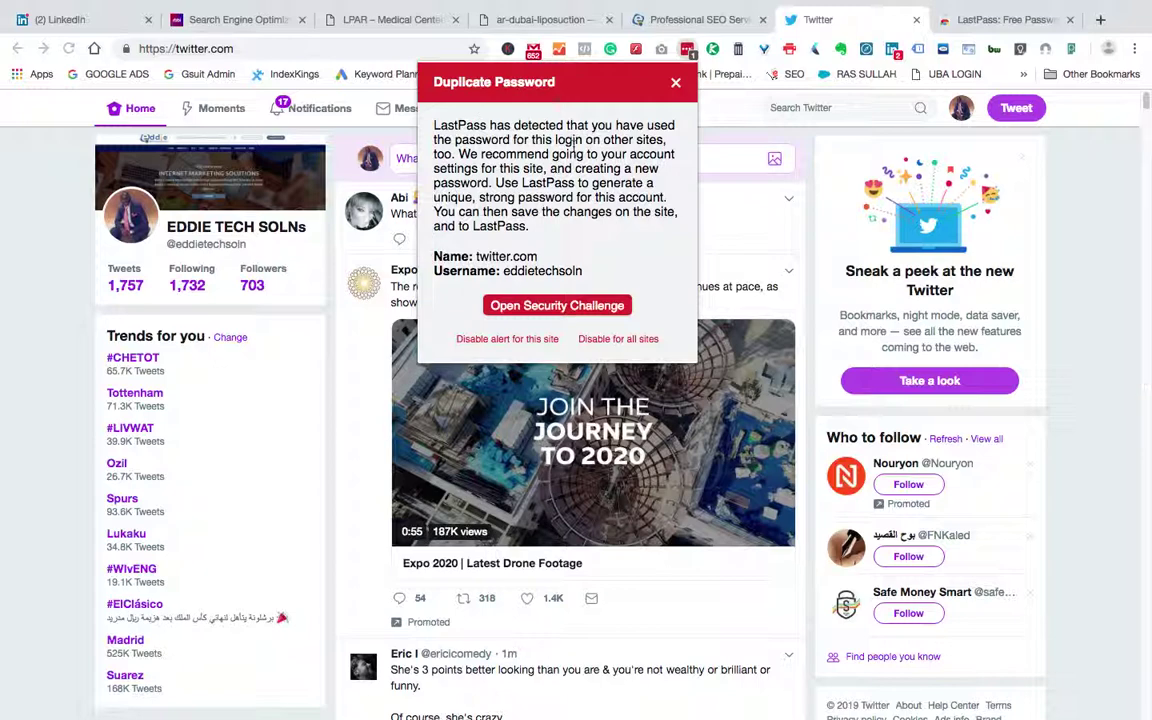
pyautogui.click(675, 83)
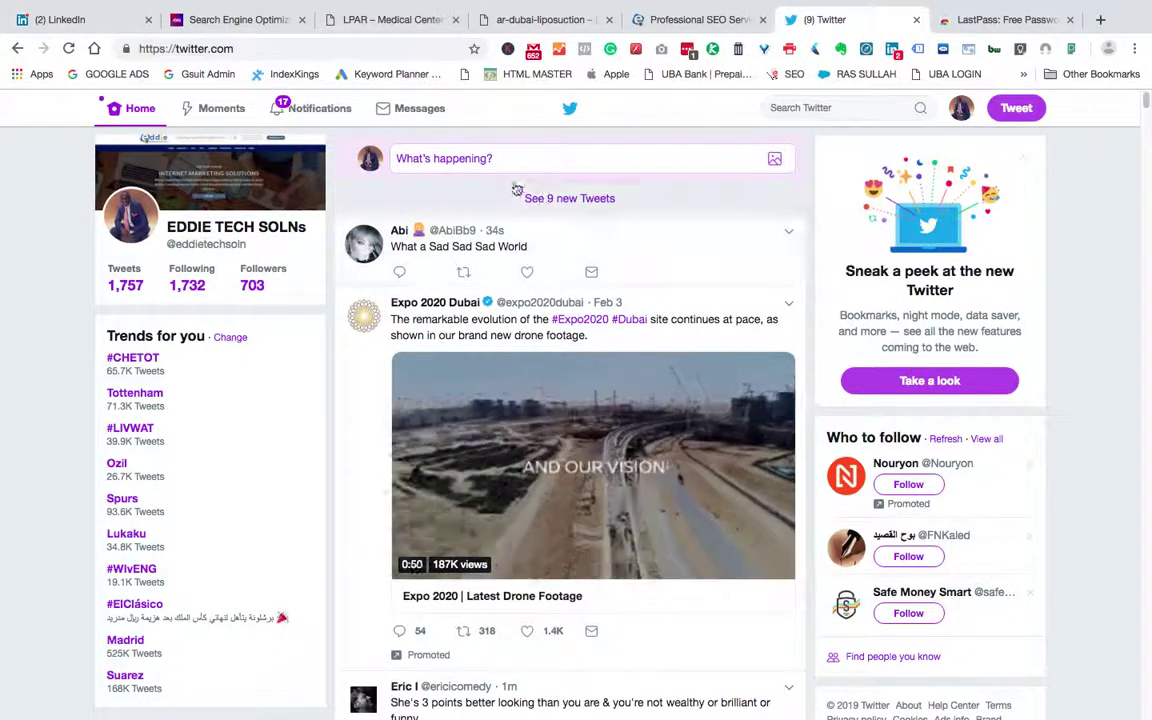
# Return to the browser tab with the Eddie Marketing Solutions website
pyautogui.click(672, 19)
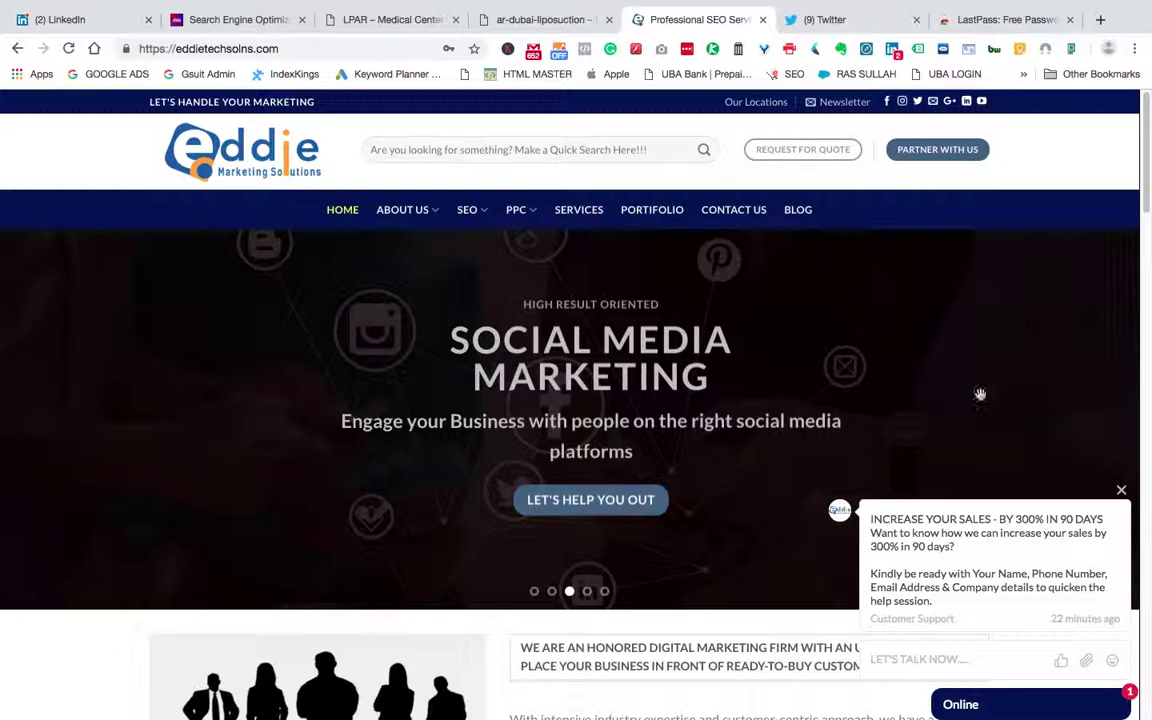
pyautogui.moveTo(894, 3)
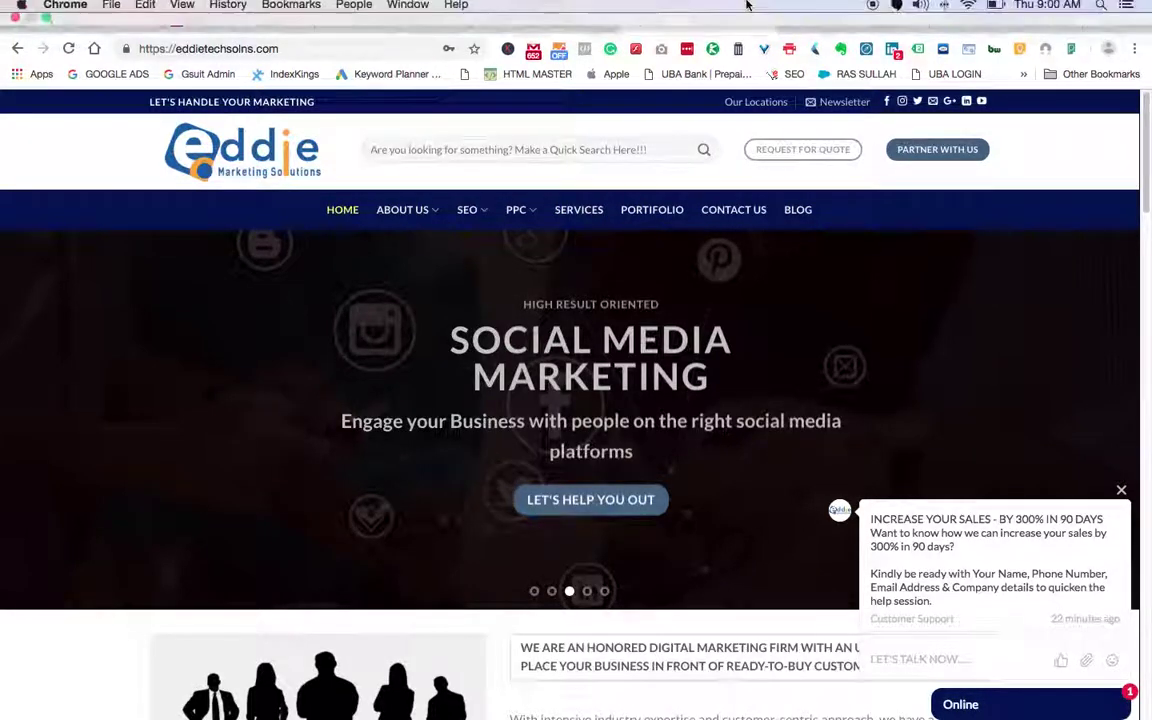